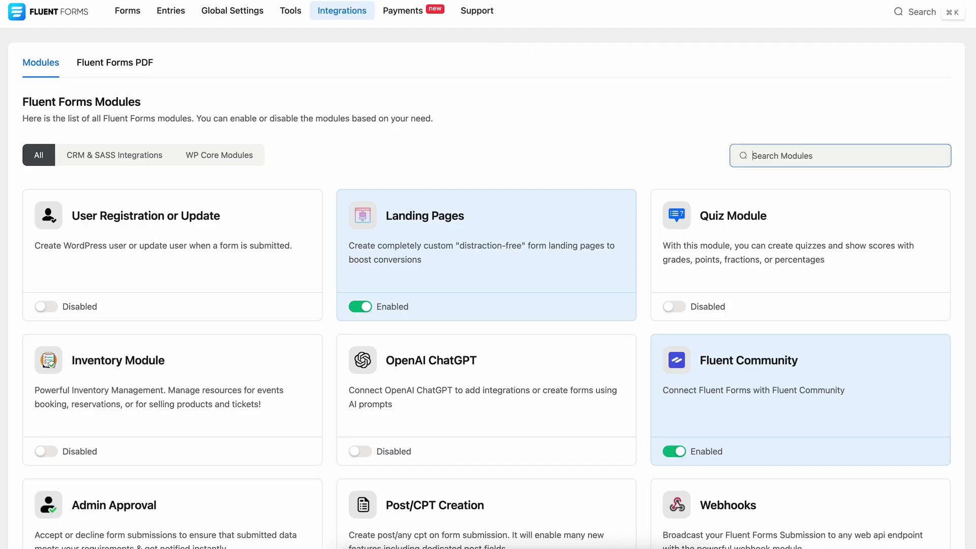
type("tSupport")
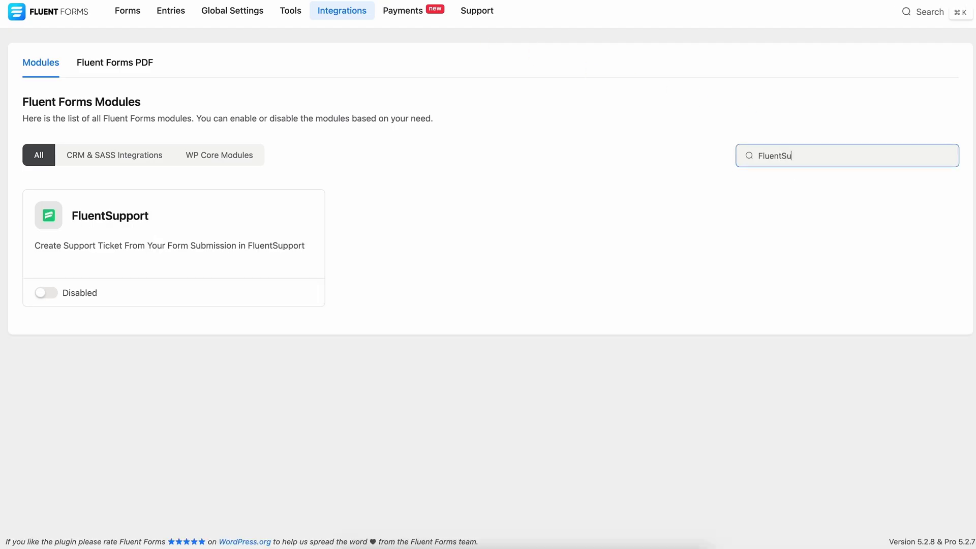
Enable the FluentSupport module and open Support Form (#7) in the form editor
left_click(48, 298)
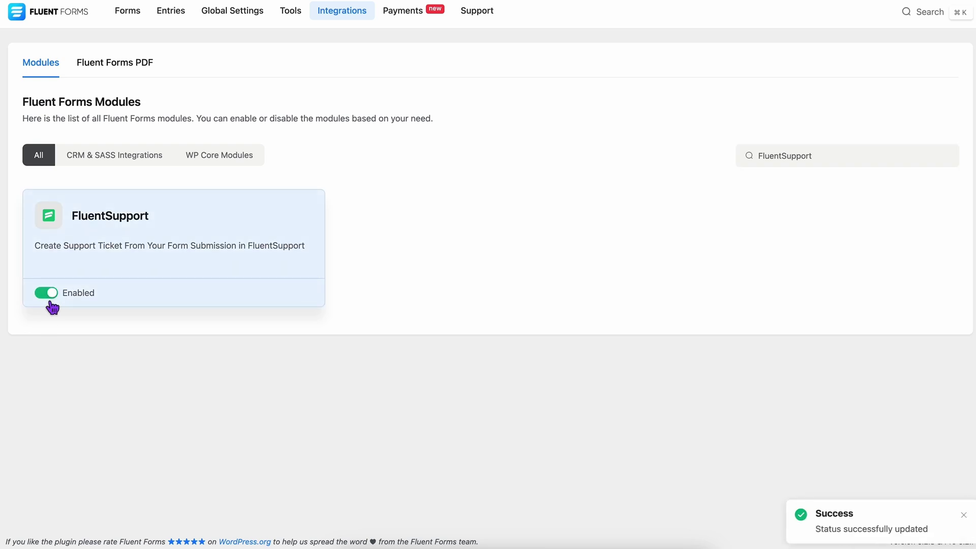
left_click(141, 23)
mouse_move(80, 290)
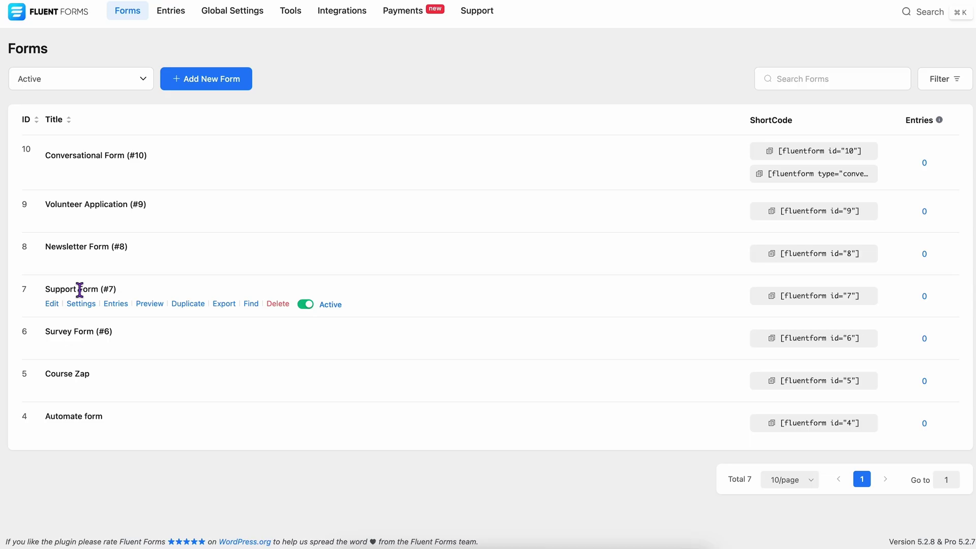
left_click(55, 305)
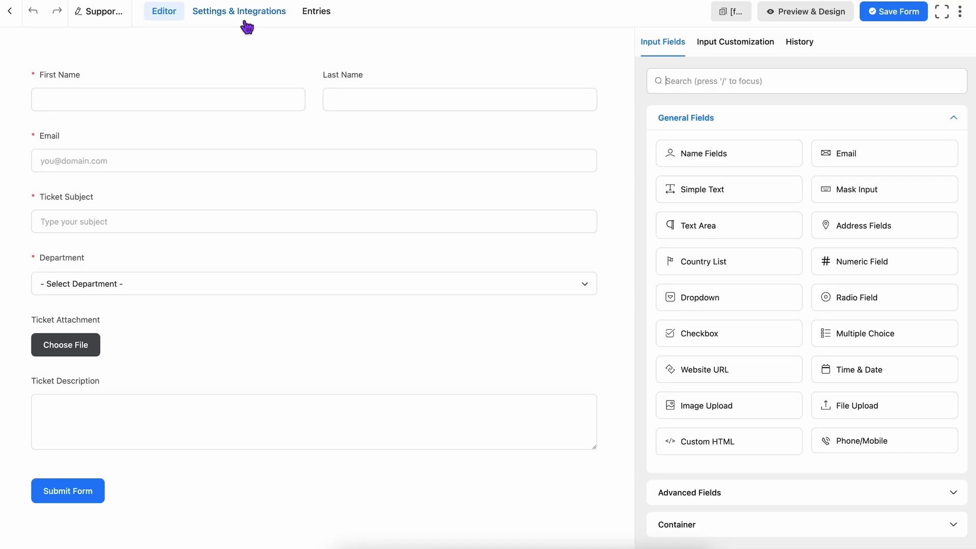
Add a FluentSupport integration to the Support Form and choose the receiving business
left_click(244, 23)
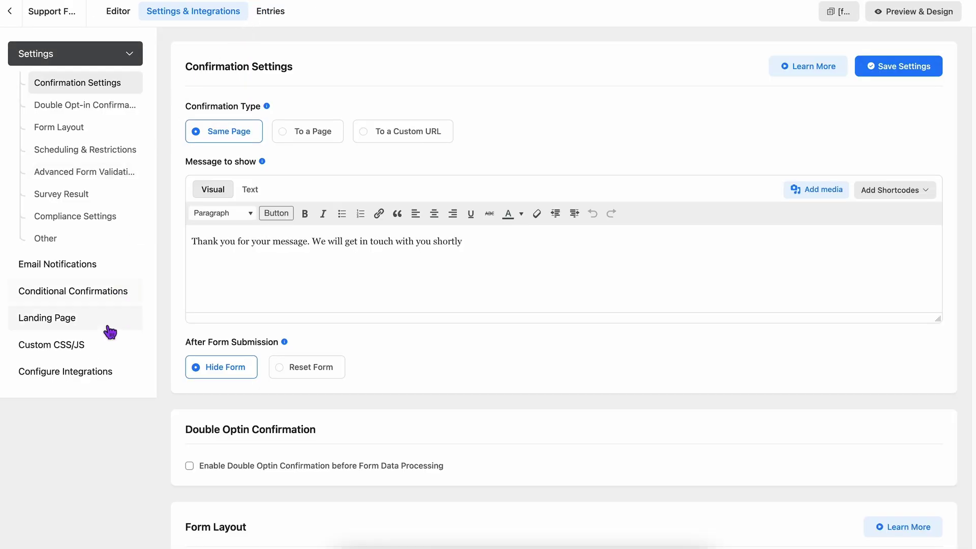
left_click(98, 376)
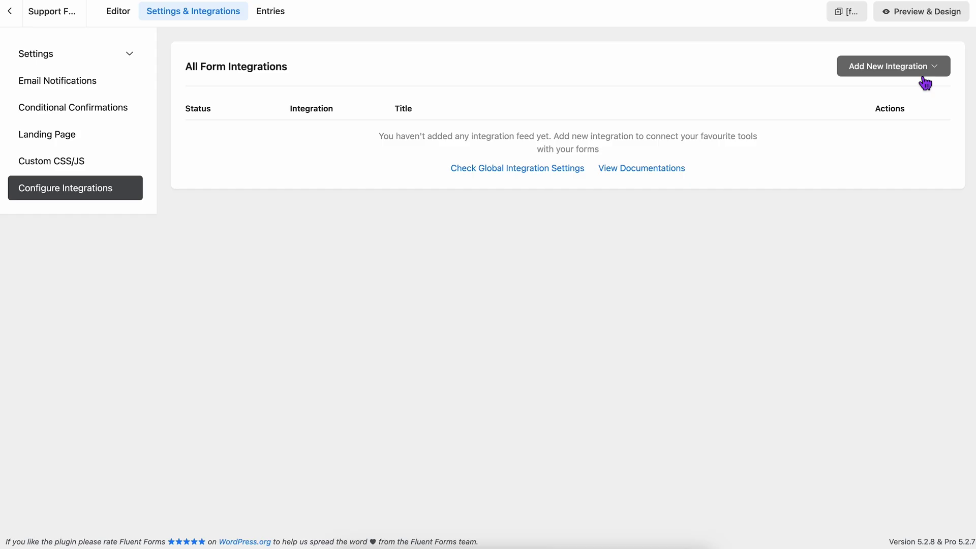
left_click(924, 73)
left_click(895, 169)
left_click(883, 191)
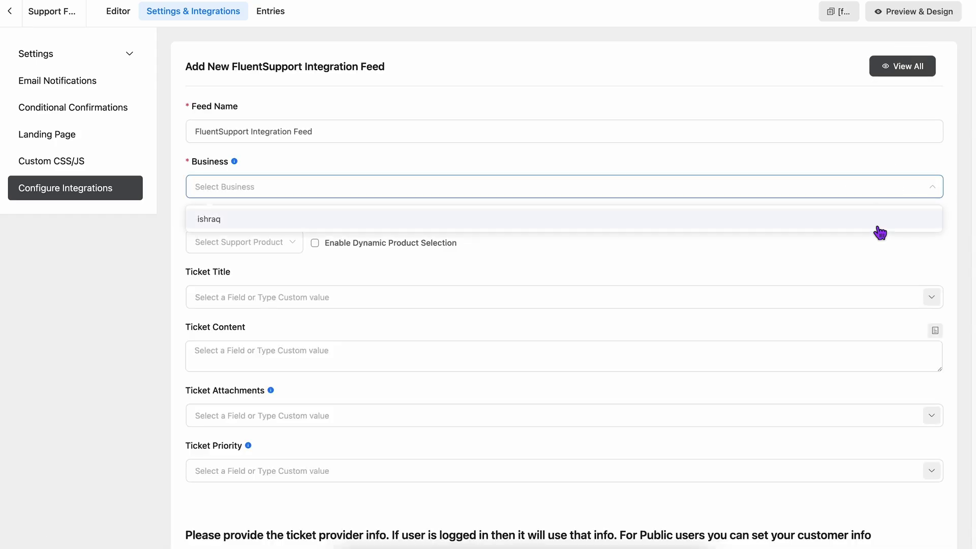
left_click(878, 222)
left_click(866, 301)
Map Ticket Title to the subject field and Ticket Content to the description field
left_click(932, 298)
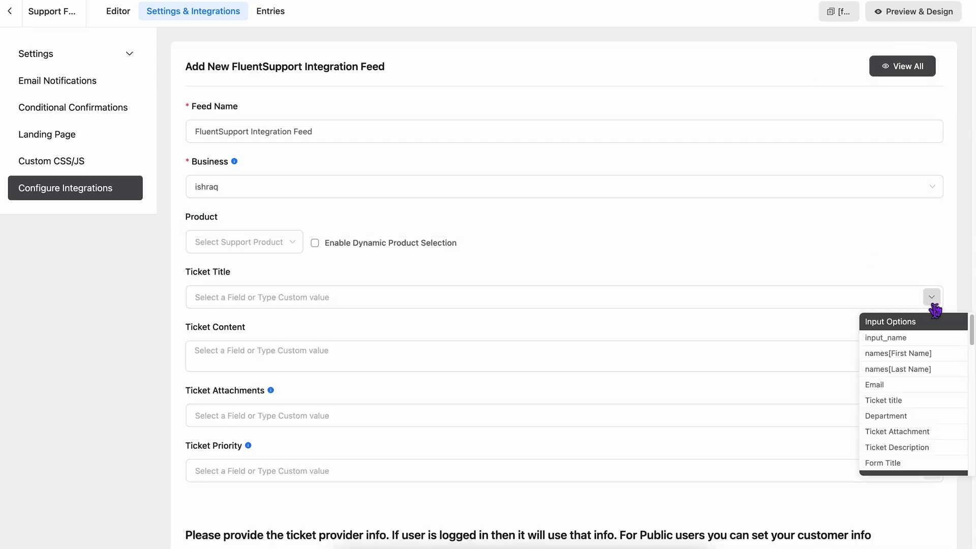
left_click(920, 400)
left_click(831, 363)
left_click(887, 365)
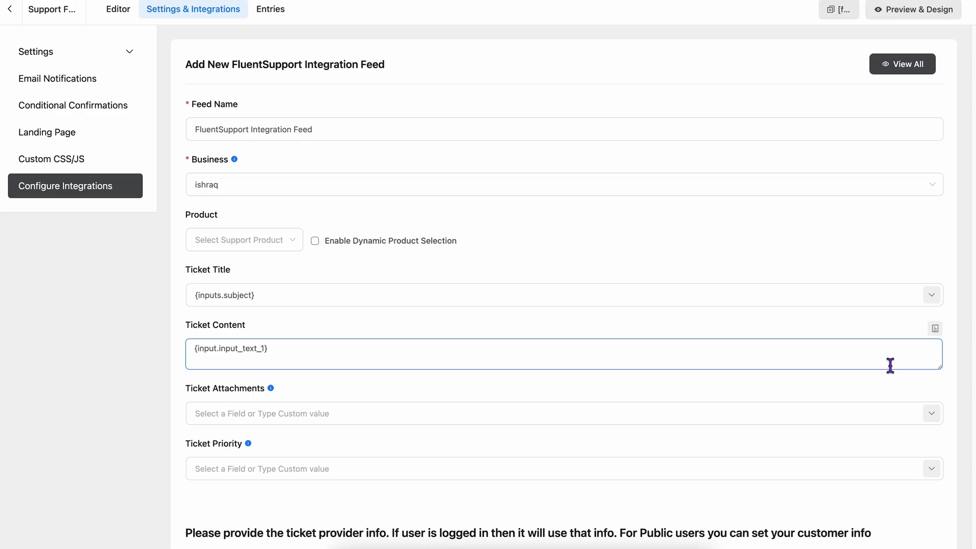
left_click(931, 414)
left_click(931, 468)
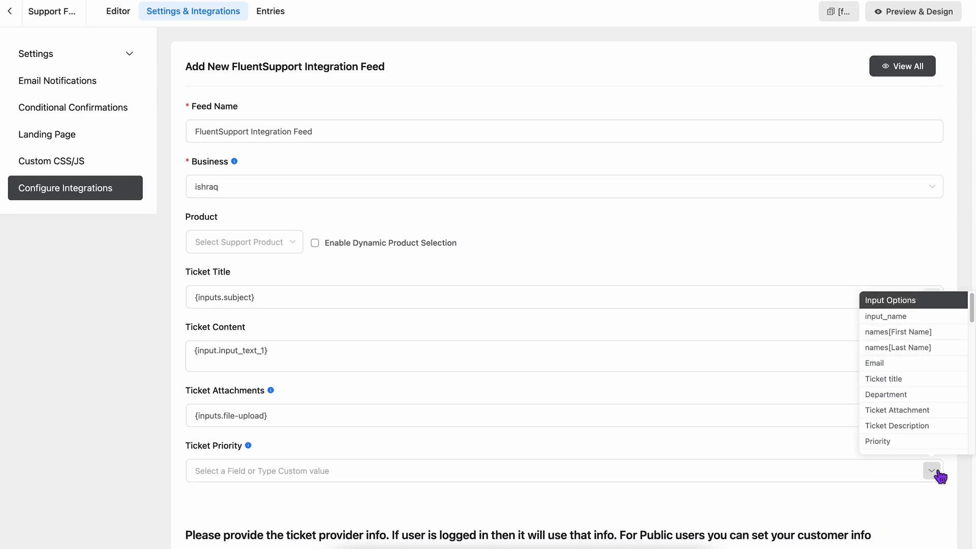
scroll(936, 500, "down", 5)
Map the customer Email, First Name and Last Name fields, then save the feed
left_click(930, 280)
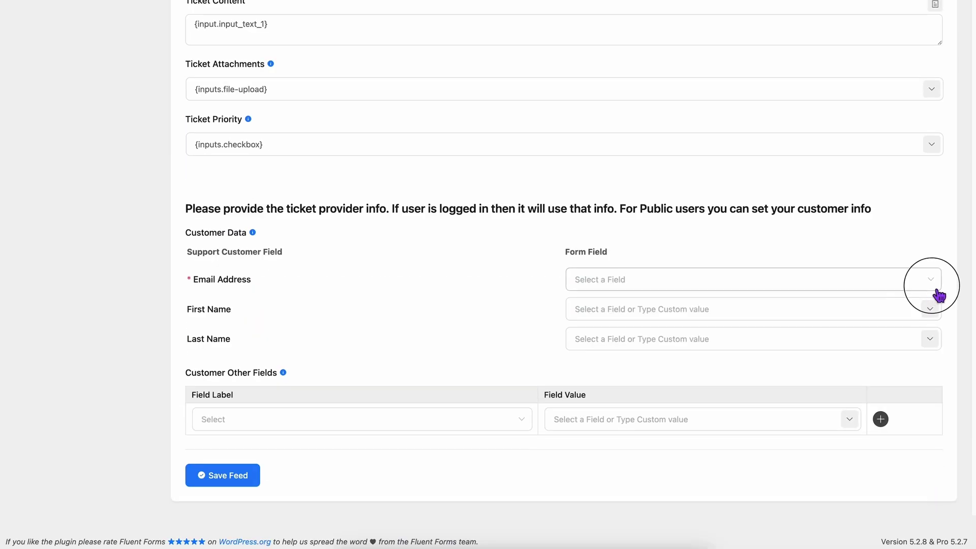
left_click(930, 309)
left_click(935, 367)
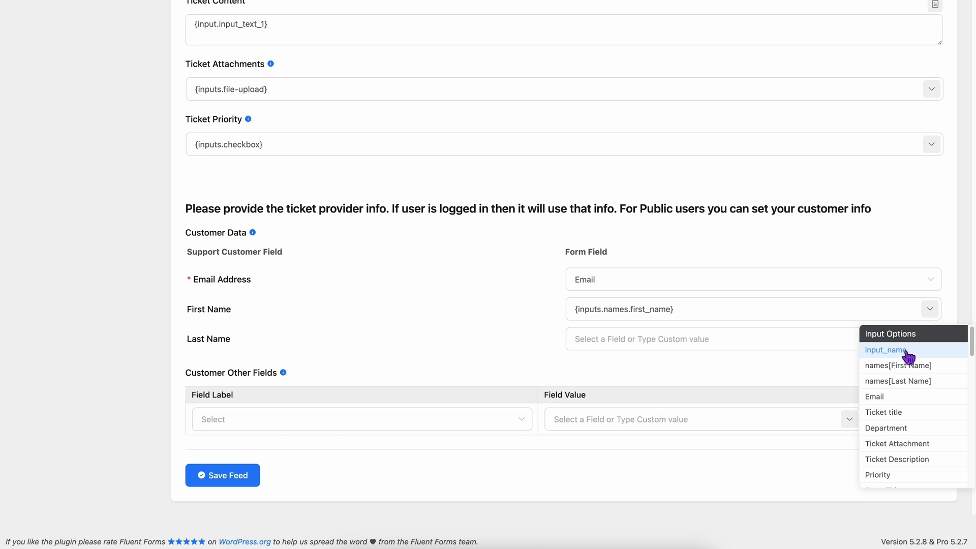
left_click(847, 345)
left_click(932, 341)
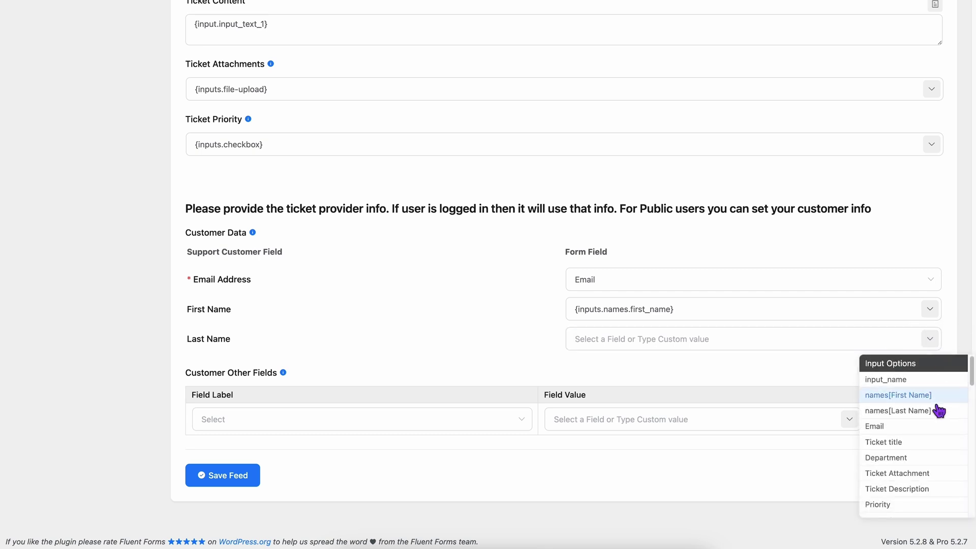
left_click(939, 414)
left_click(824, 384)
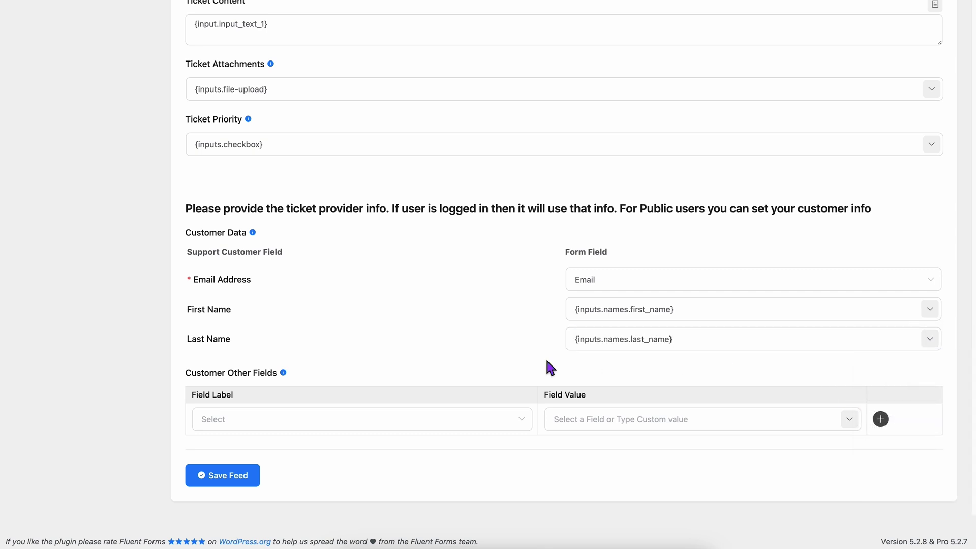
left_click(229, 481)
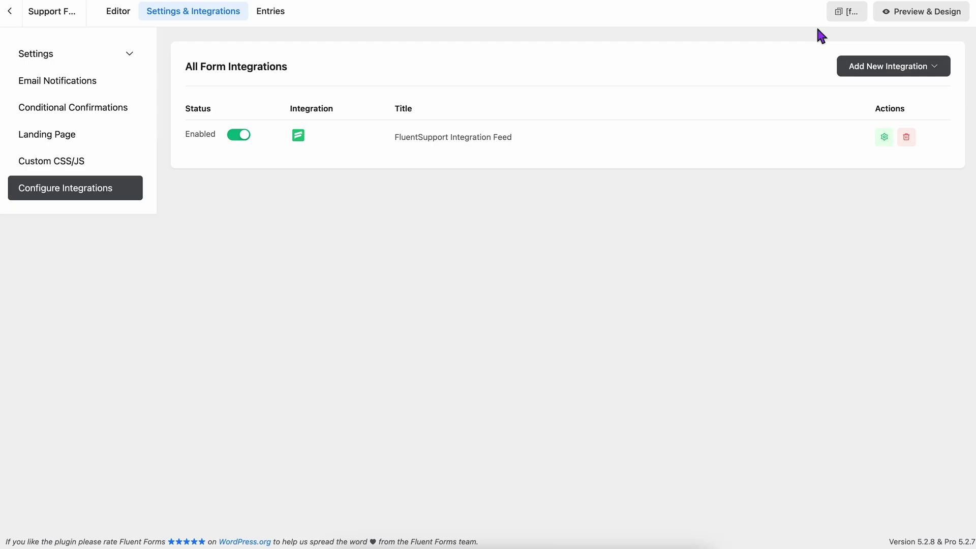
Copy the Support Form's shortcode and start a new page titled Support
left_click(844, 16)
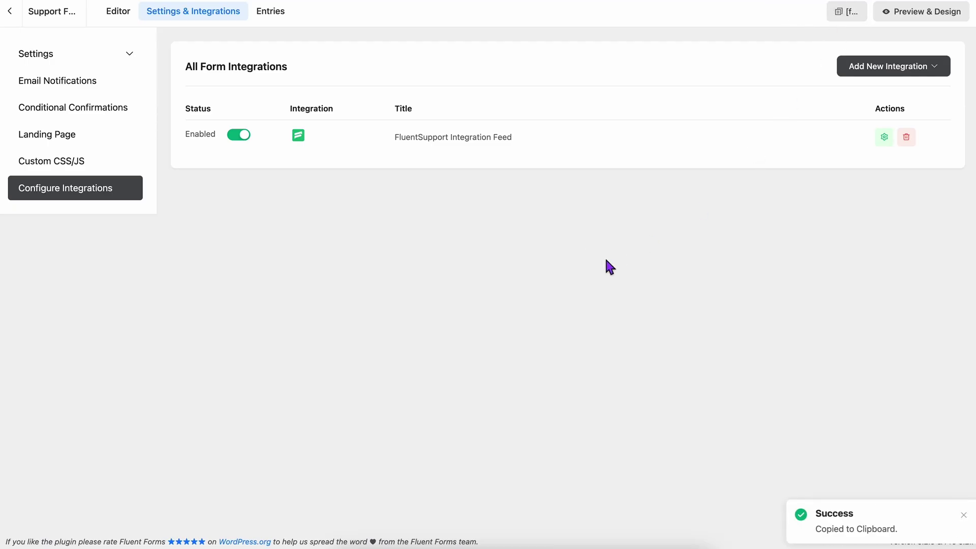
mouse_move(9, 155)
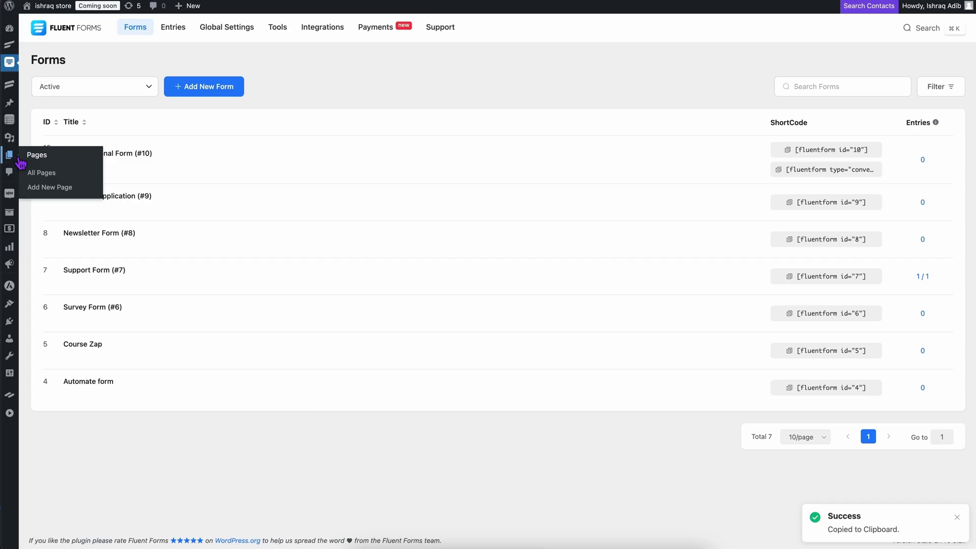
left_click(21, 162)
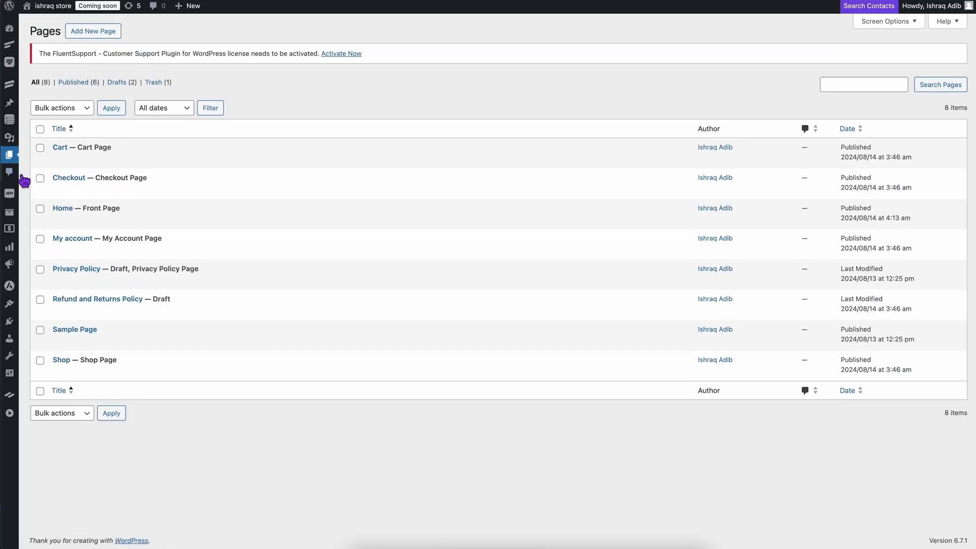
mouse_move(10, 155)
left_click(51, 188)
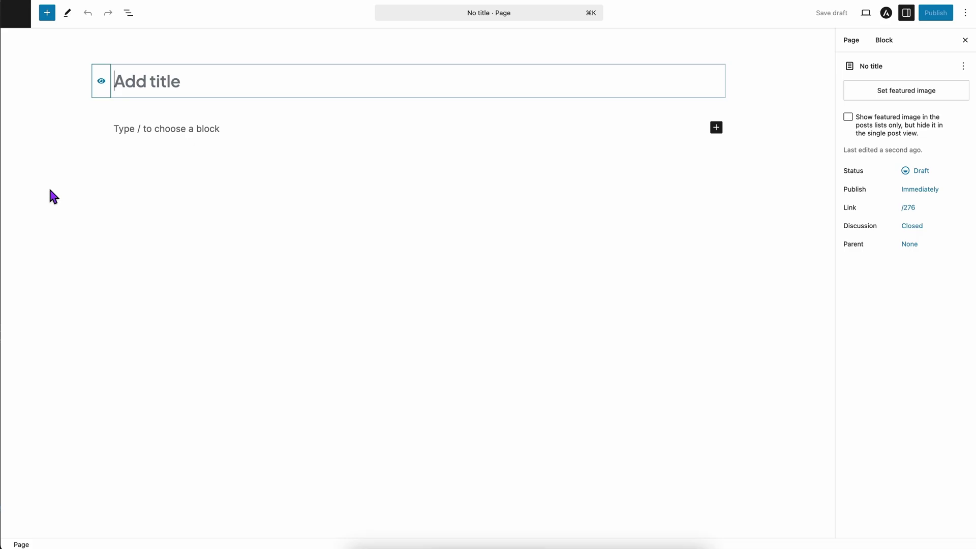
type("Support")
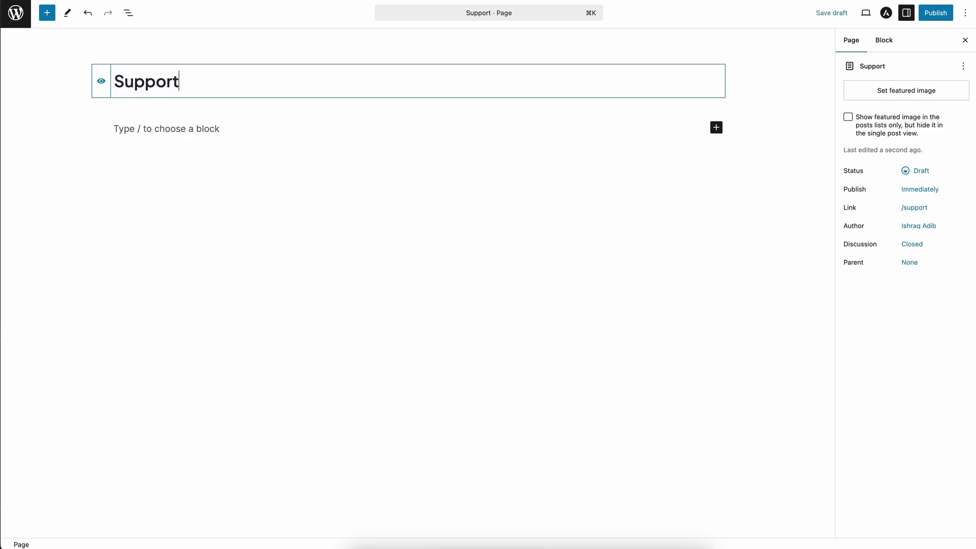
key("Return")
Embed [fluentform id="7"] in a Shortcode block and publish the Support page
left_click(717, 128)
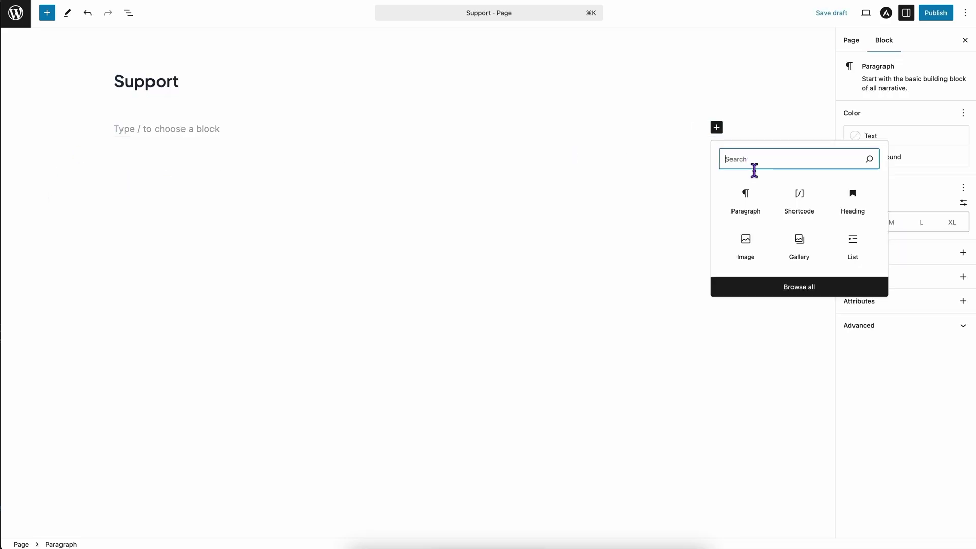
left_click(786, 202)
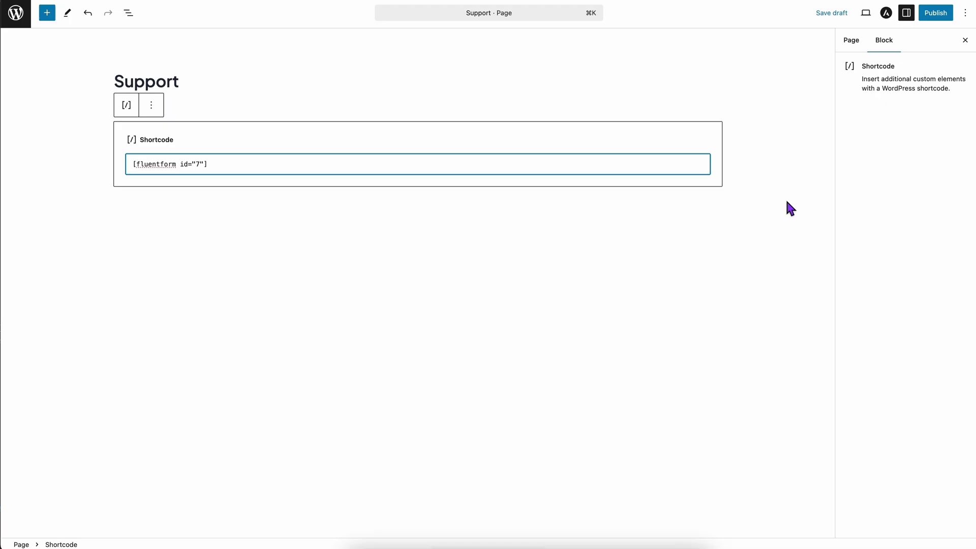
left_click(790, 209)
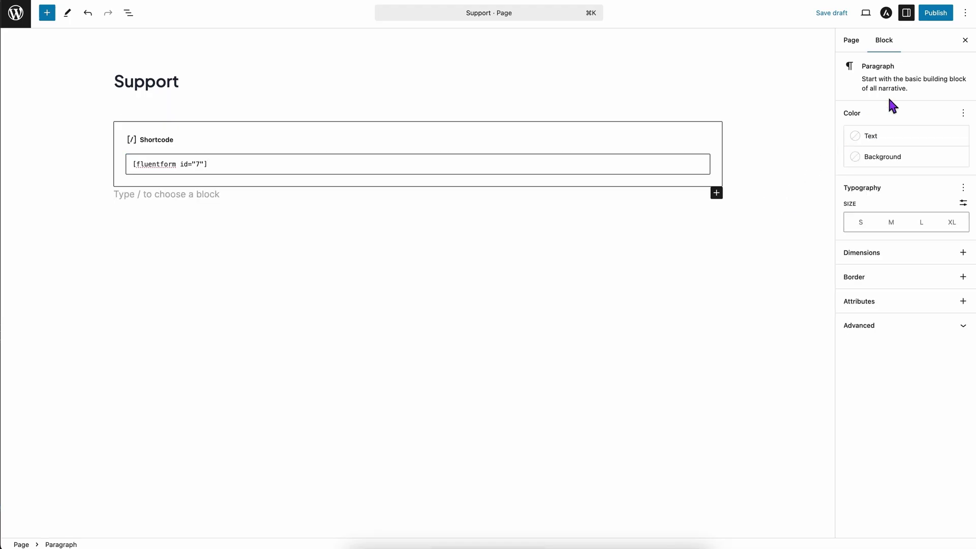
left_click(937, 16)
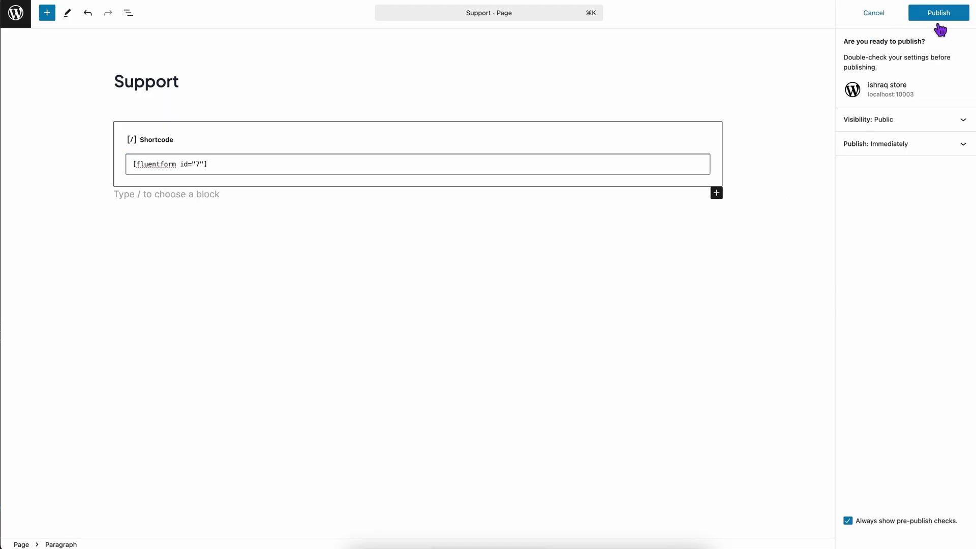
left_click(939, 15)
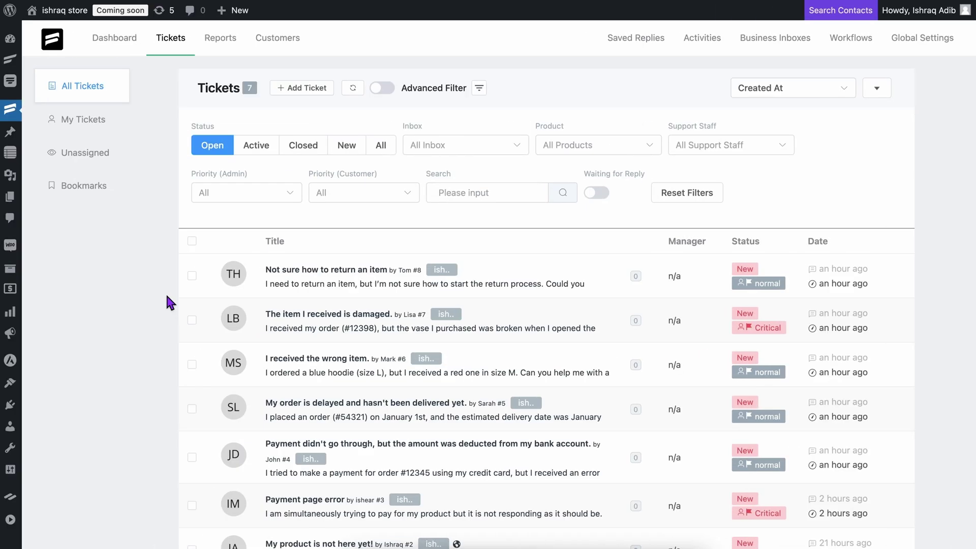
left_click(231, 283)
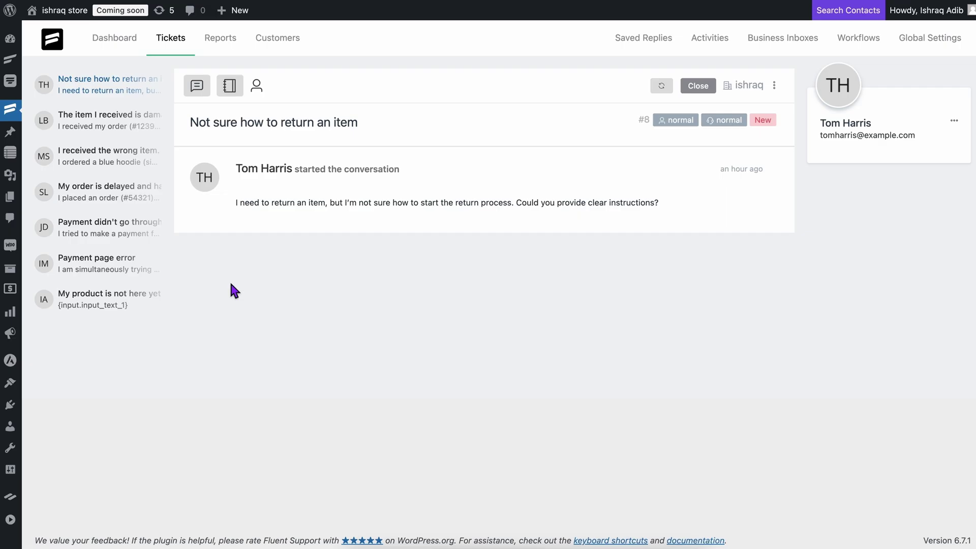
left_click(270, 93)
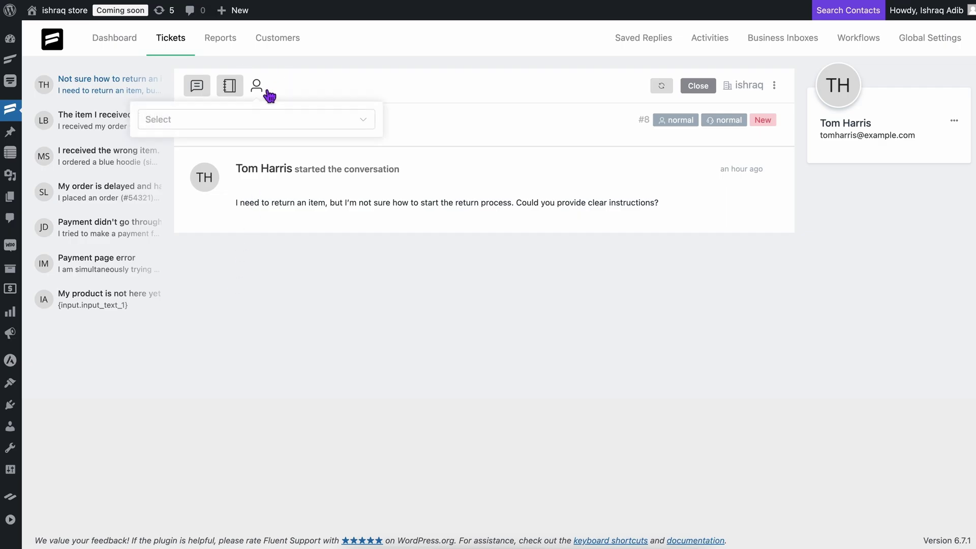
left_click(288, 182)
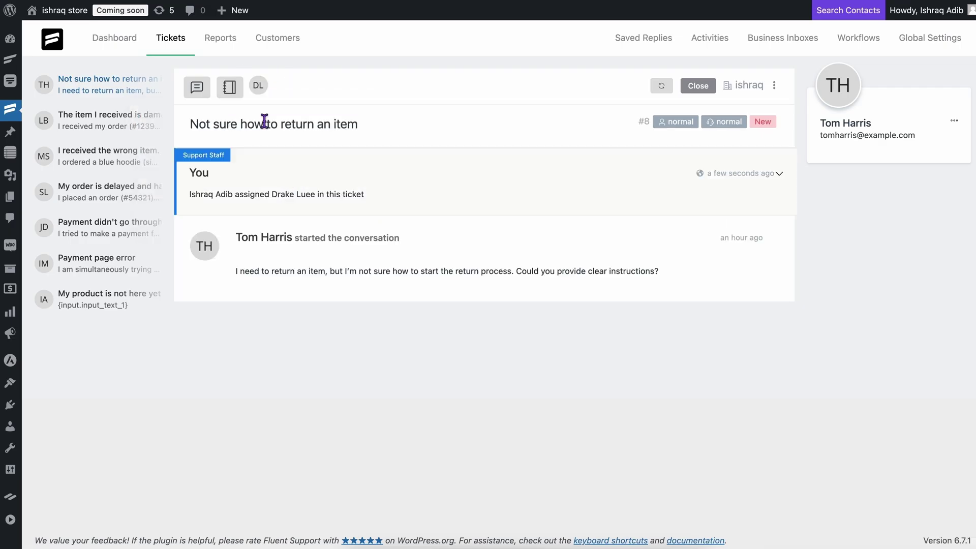
Reply to the customer with the pasted return-policy text
left_click(230, 88)
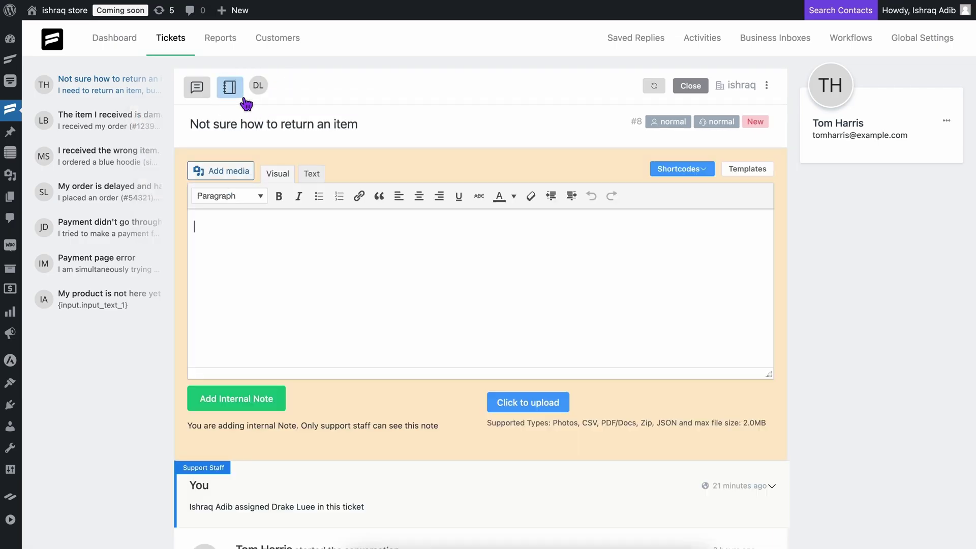
left_click(206, 91)
key("ctrl+v")
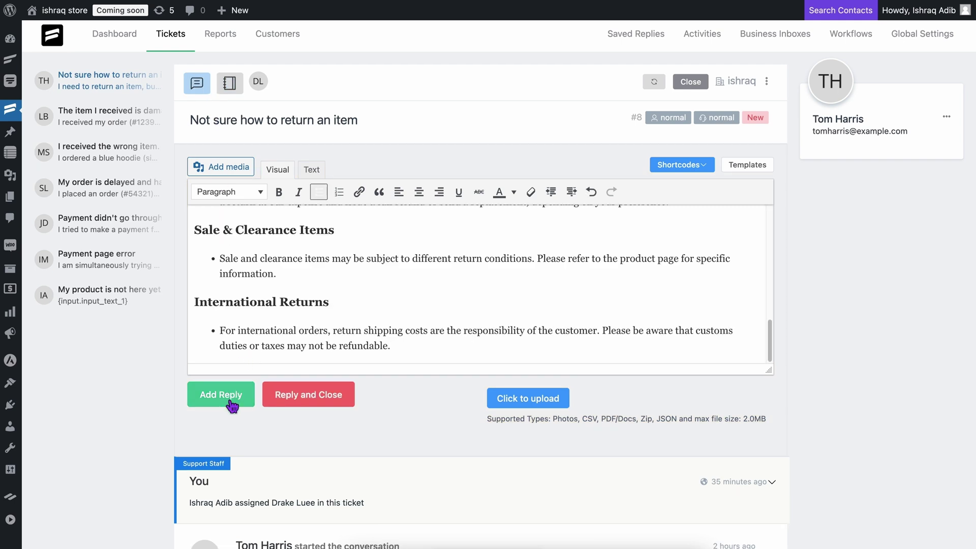
left_click(231, 404)
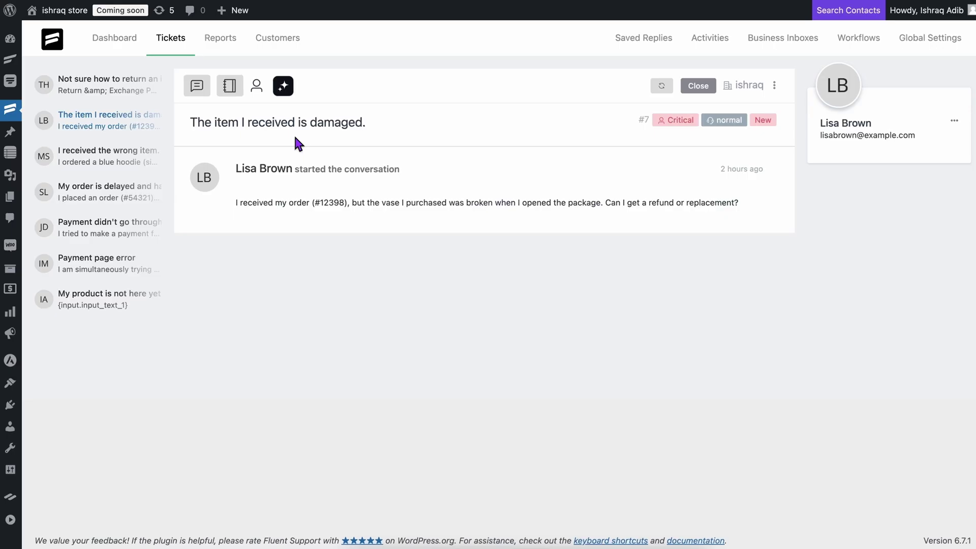
Show the ticket's customer sentiment and generate an AI ticket summary
left_click(288, 90)
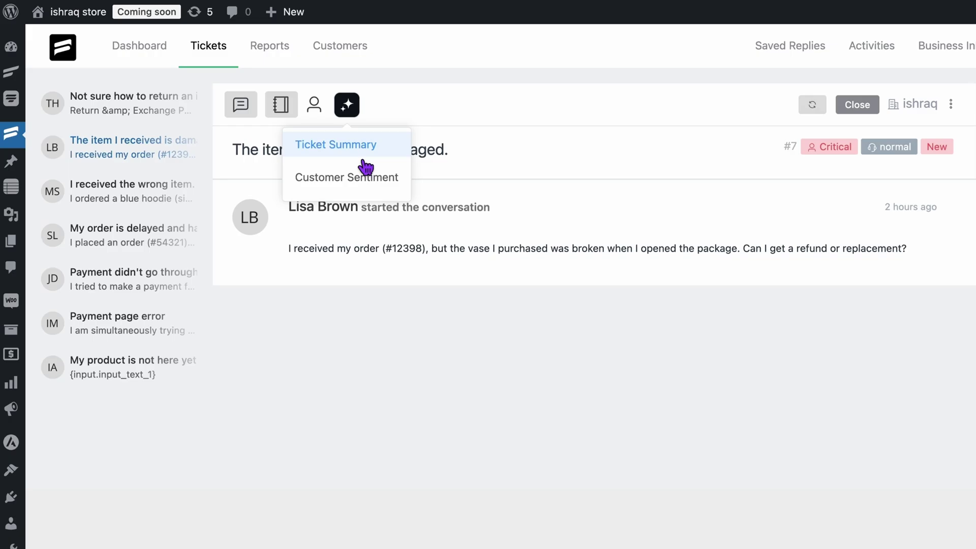
left_click(357, 178)
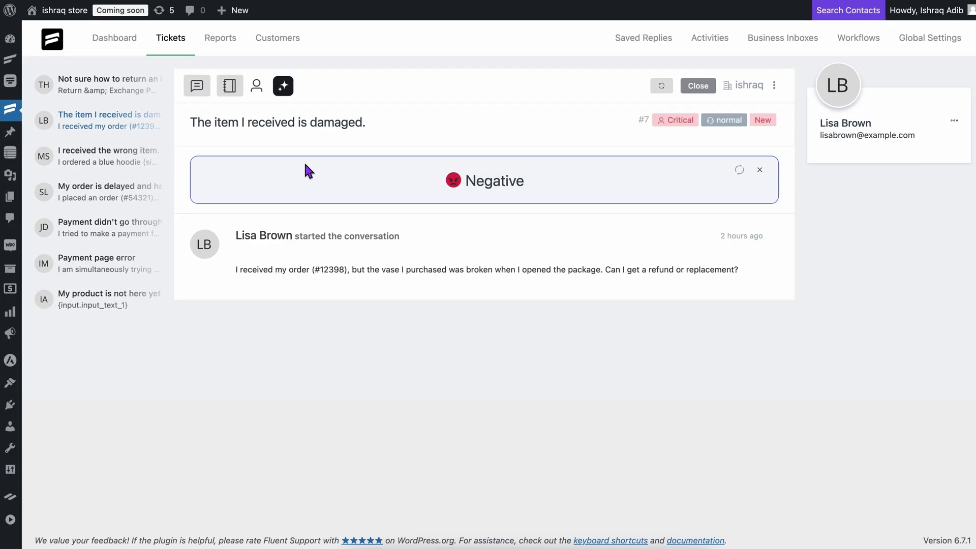
left_click(285, 88)
left_click(284, 121)
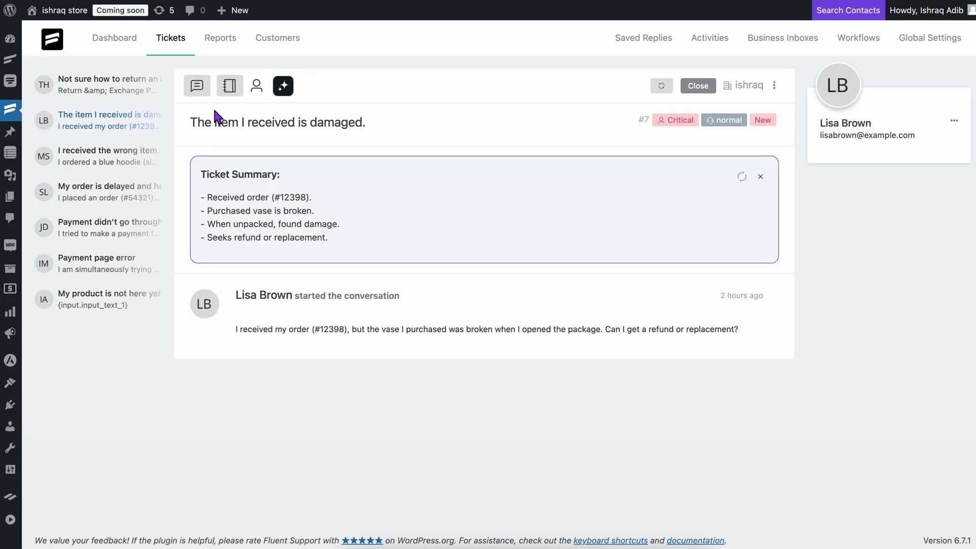
Draft a customer reply with Ask AI's Provide Solution and add it
left_click(197, 86)
left_click(622, 294)
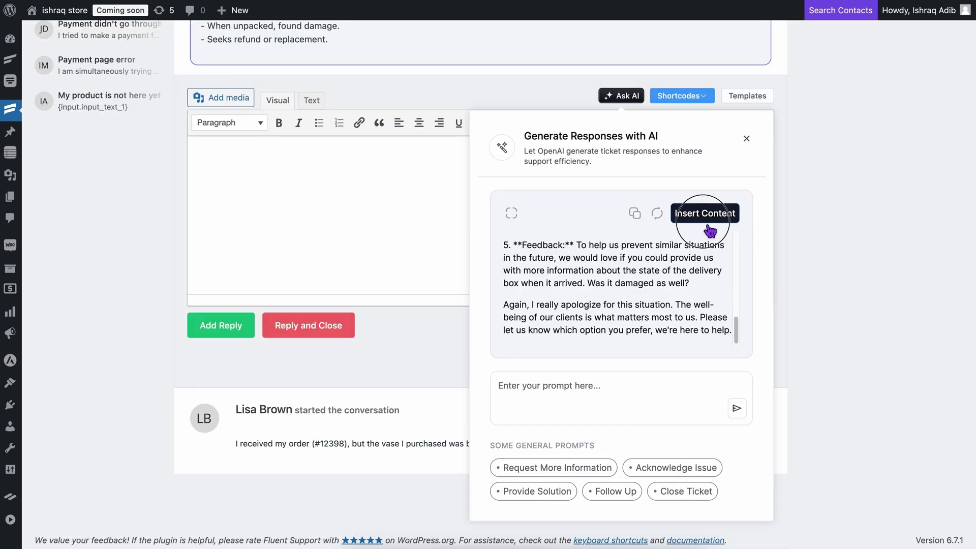
left_click(705, 213)
left_click(243, 328)
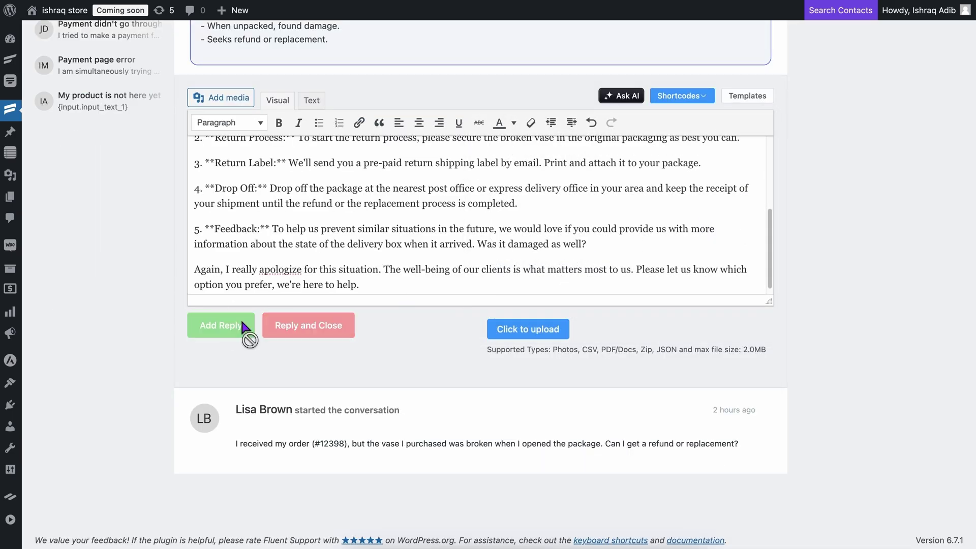